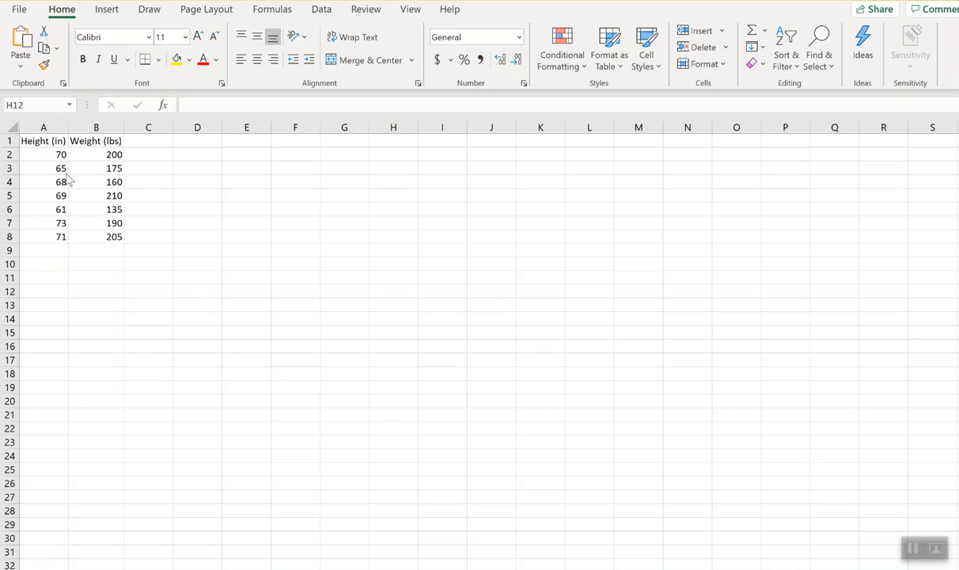
Insert a markers-only scatter chart from the height and weight data in A1:B8.
left_click_drag(46, 139, 104, 231)
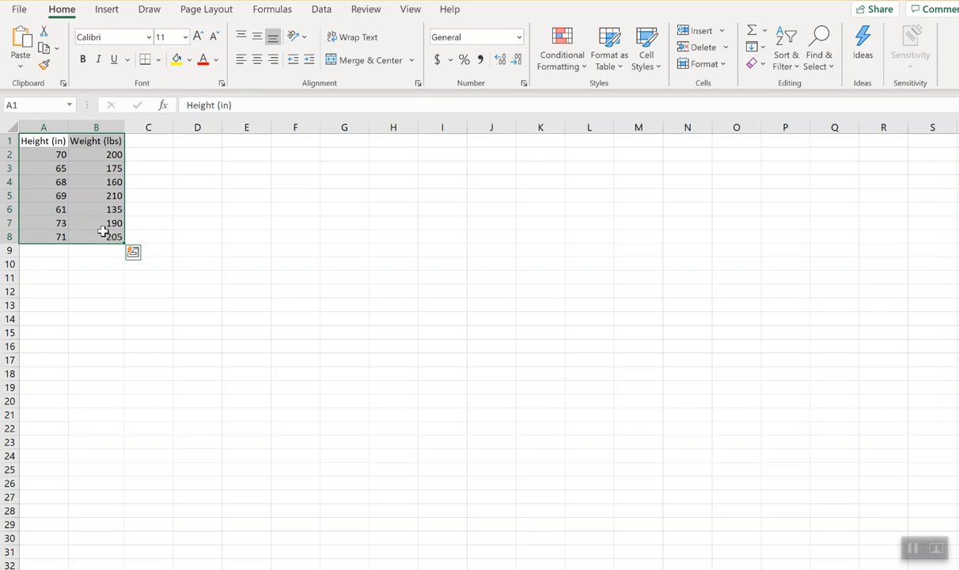
left_click(108, 11)
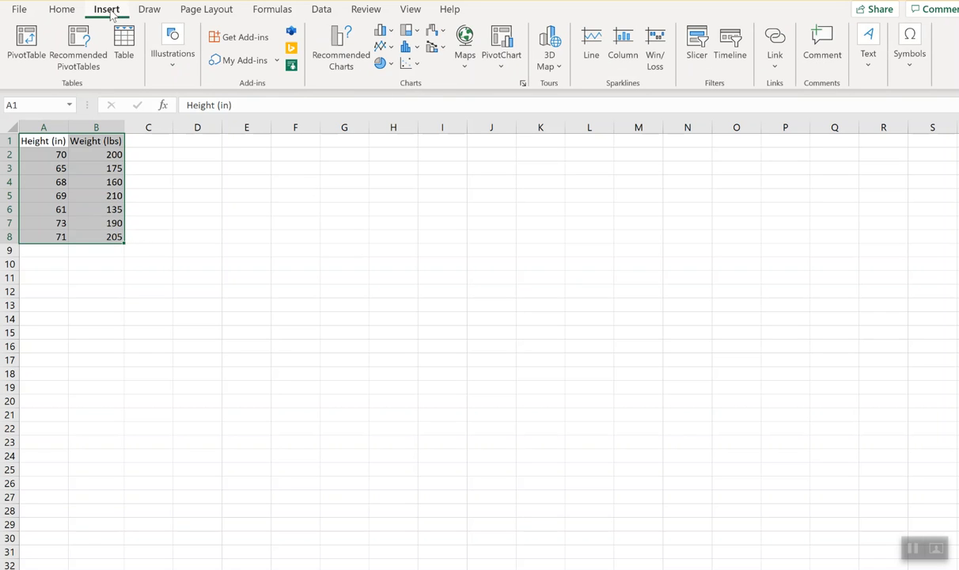
left_click(413, 68)
left_click(412, 69)
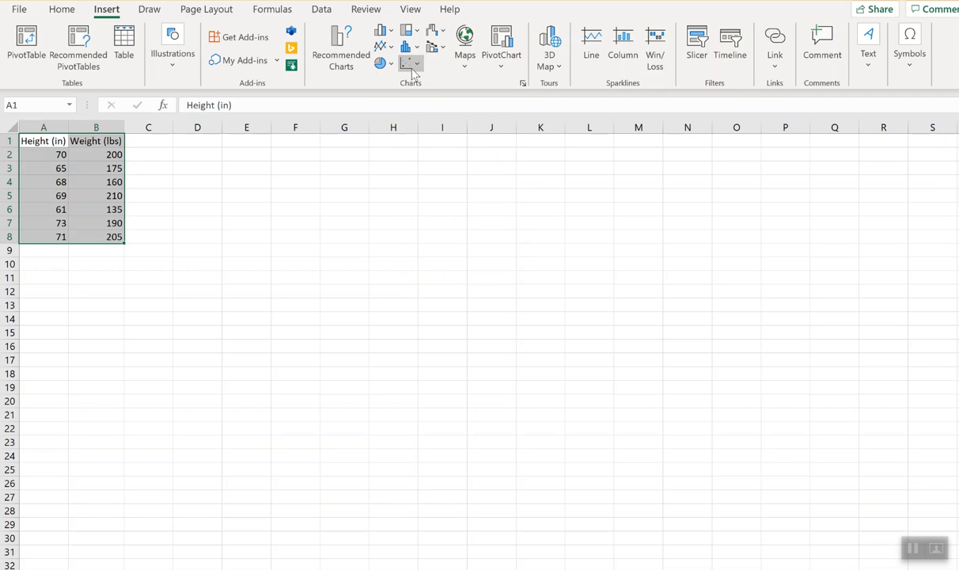
left_click(411, 65)
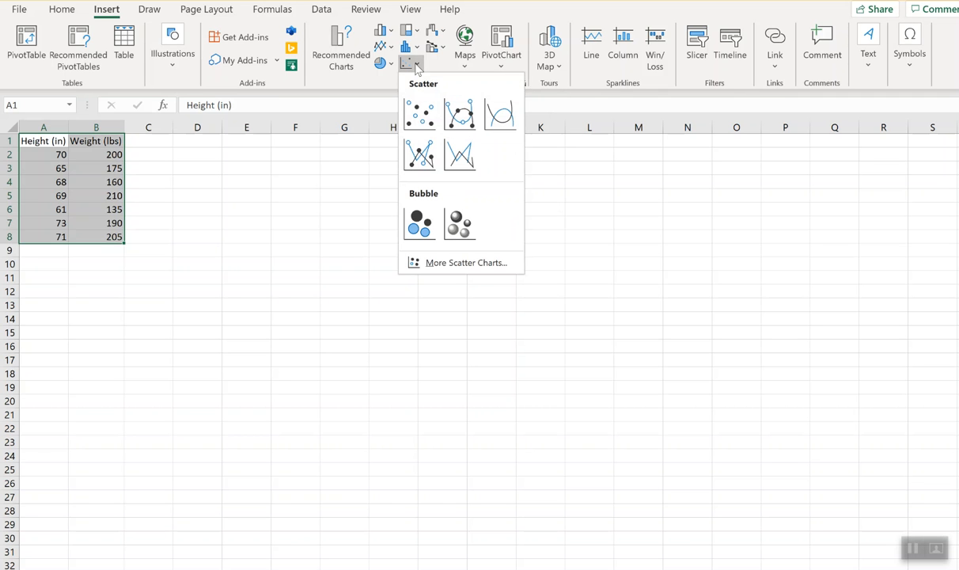
left_click(420, 115)
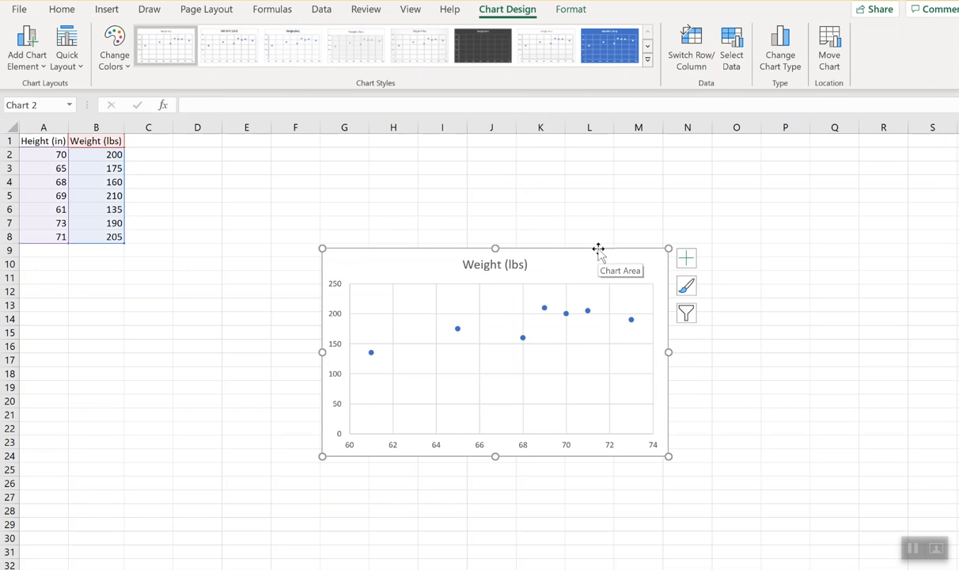
Add axis titles to the scatter chart.
left_click(686, 258)
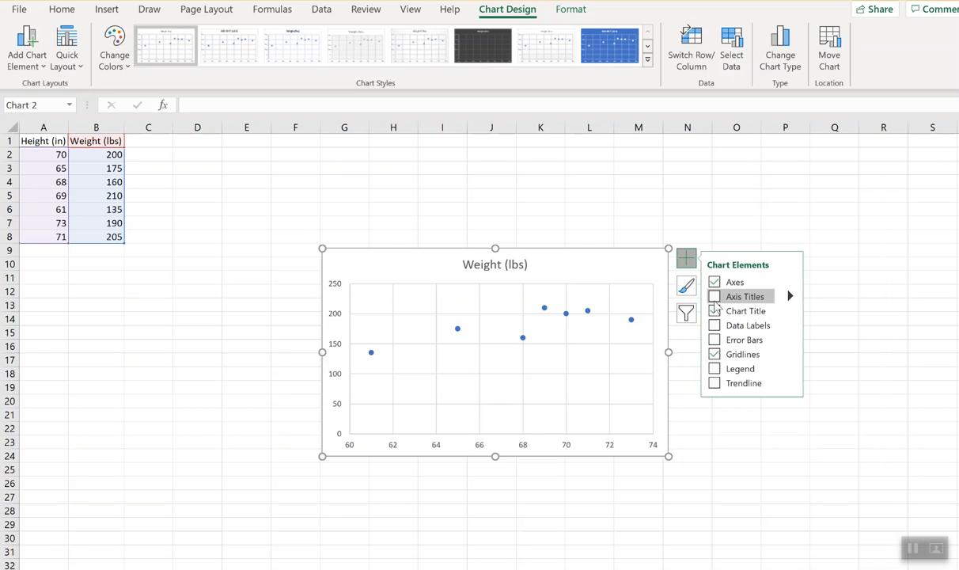
left_click(715, 297)
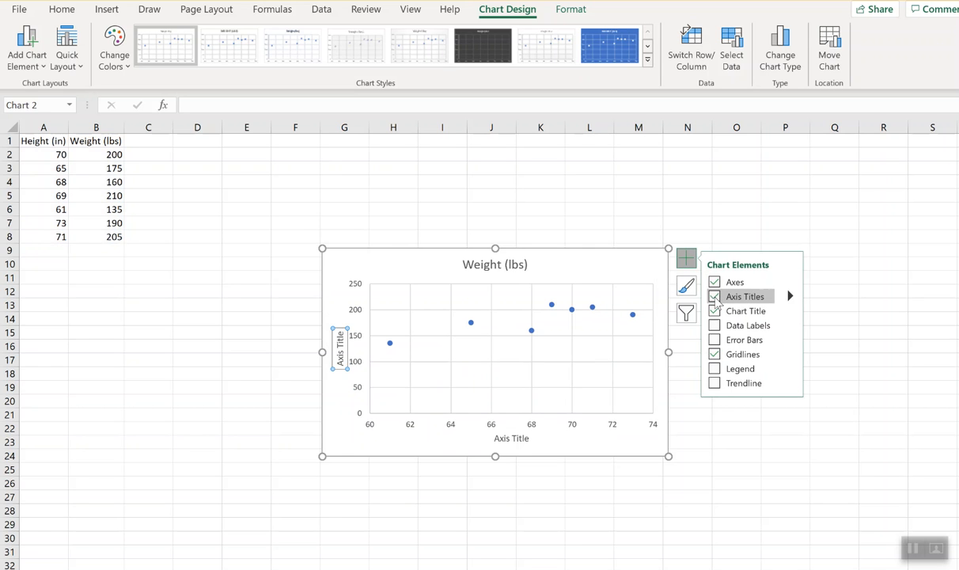
left_click(631, 269)
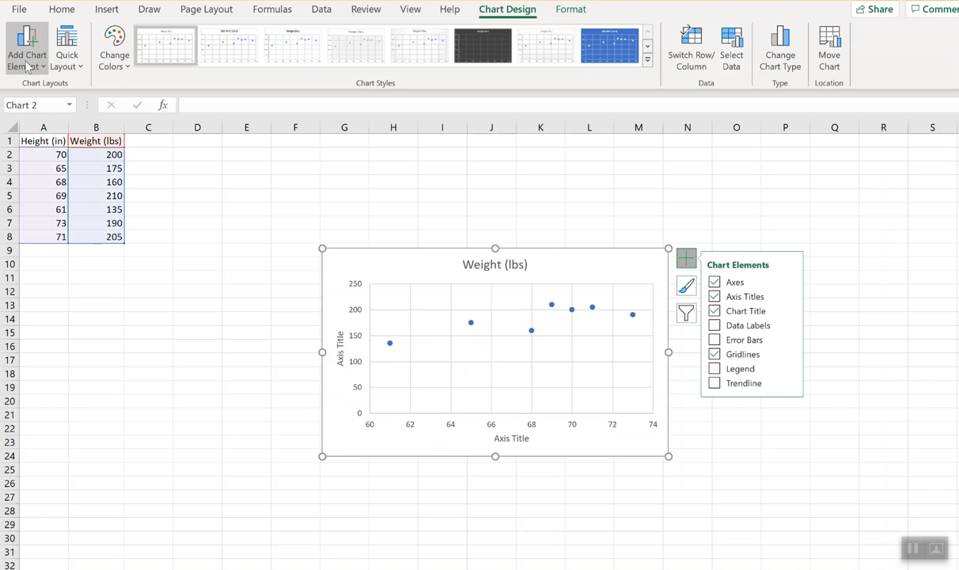
Replace the horizontal axis title's placeholder text with "Height (in)".
left_click(519, 438)
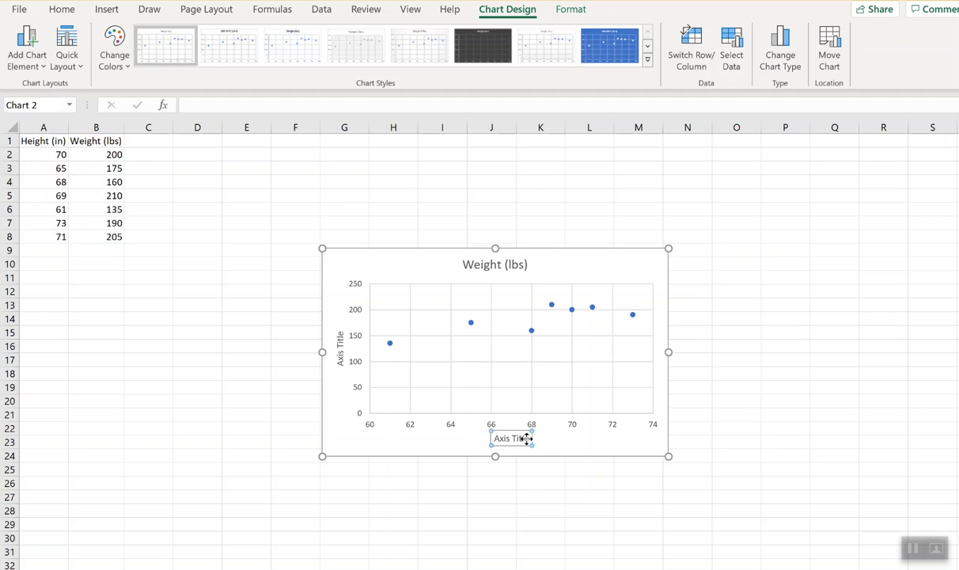
double_click(524, 439)
key("BackSpace")
key("BackSpace")
key("BackSpace")
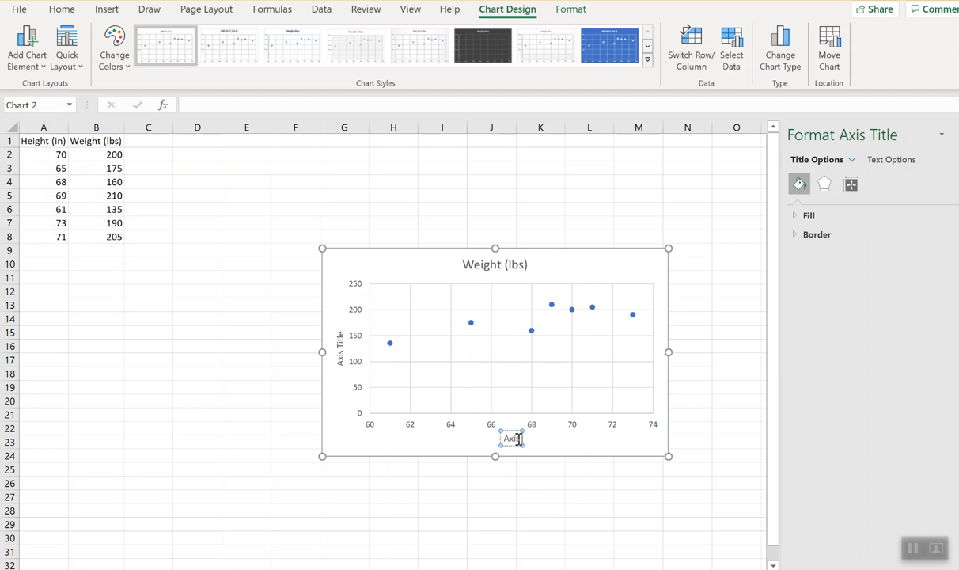
key("BackSpace")
key("BackSpace")
key("BackSpace")
type("Heigh")
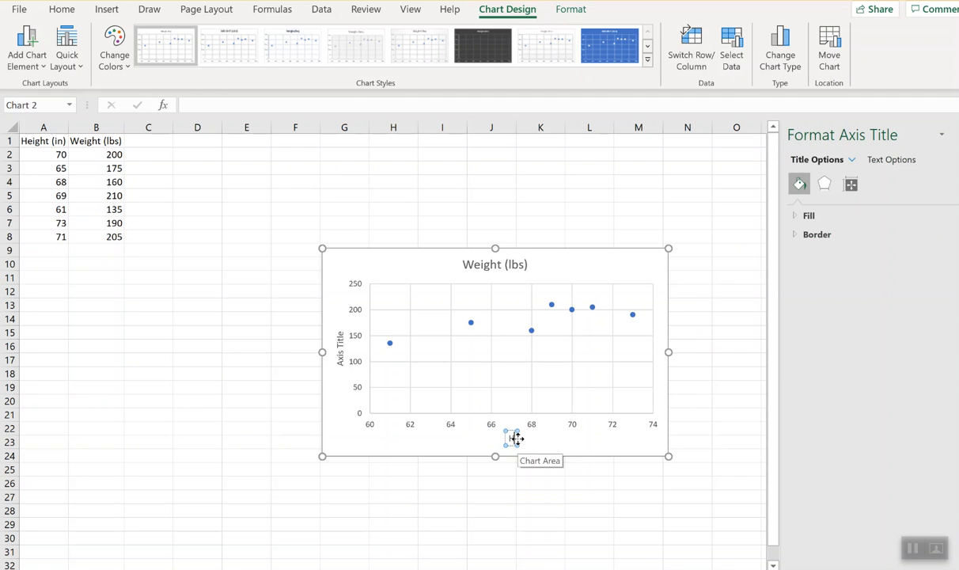
type("t (in)")
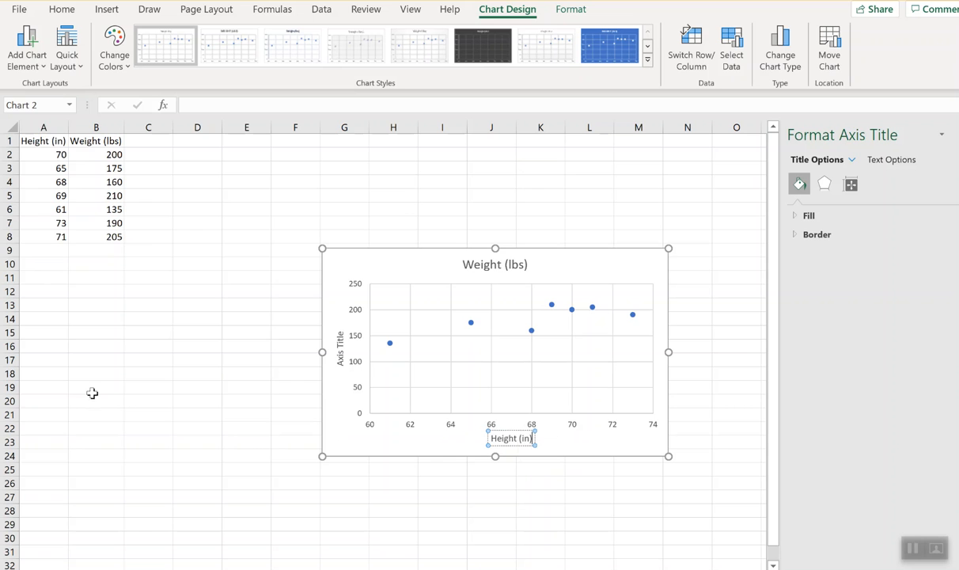
Replace the vertical axis title's placeholder text with "Weight (lbs)".
left_click(339, 345)
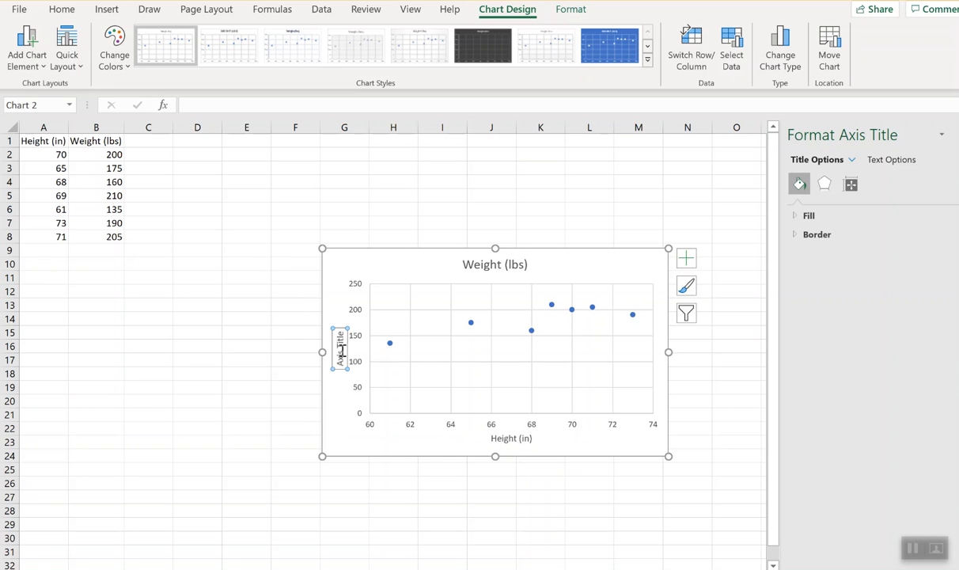
triple_click(339, 345)
key("BackSpace")
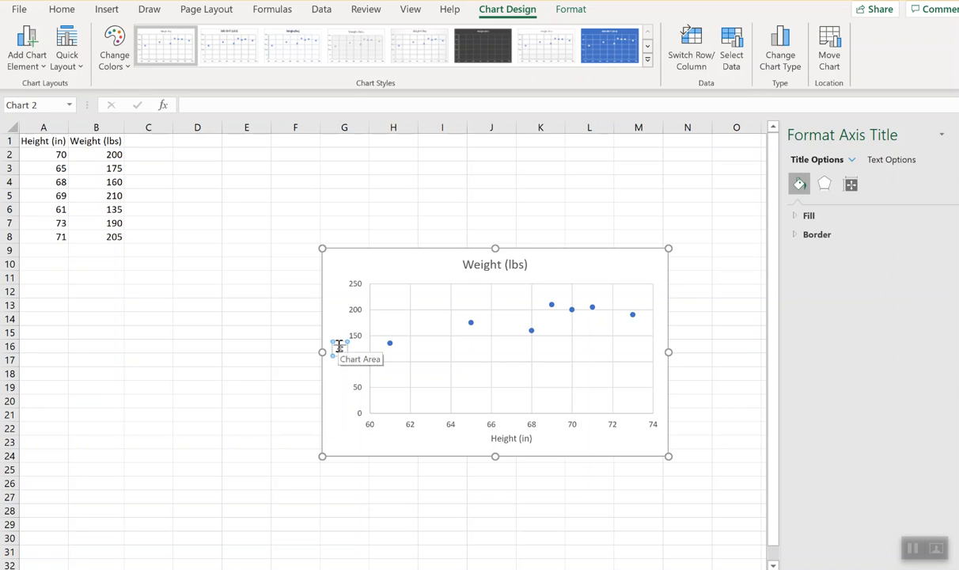
type("Weight (l")
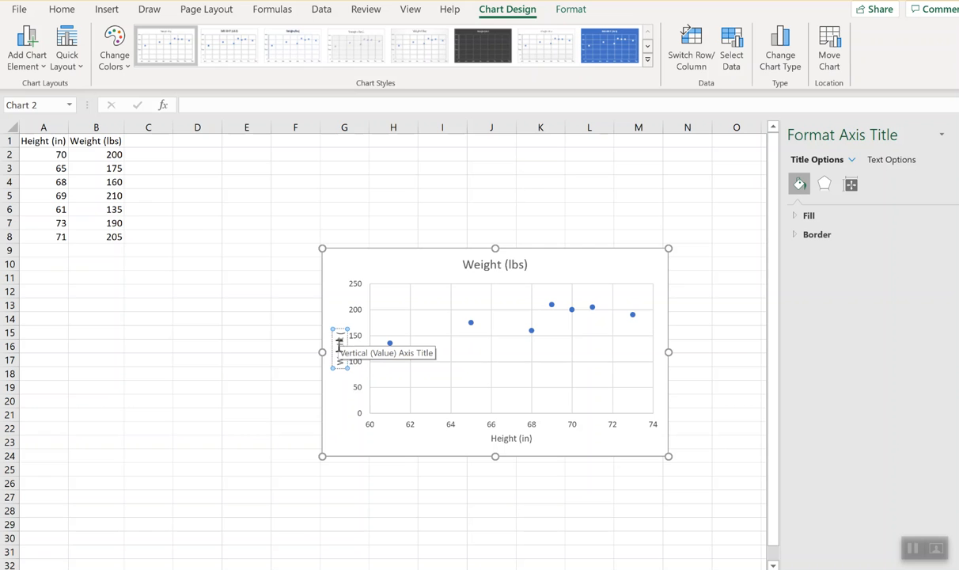
type("bs)")
left_click(438, 257)
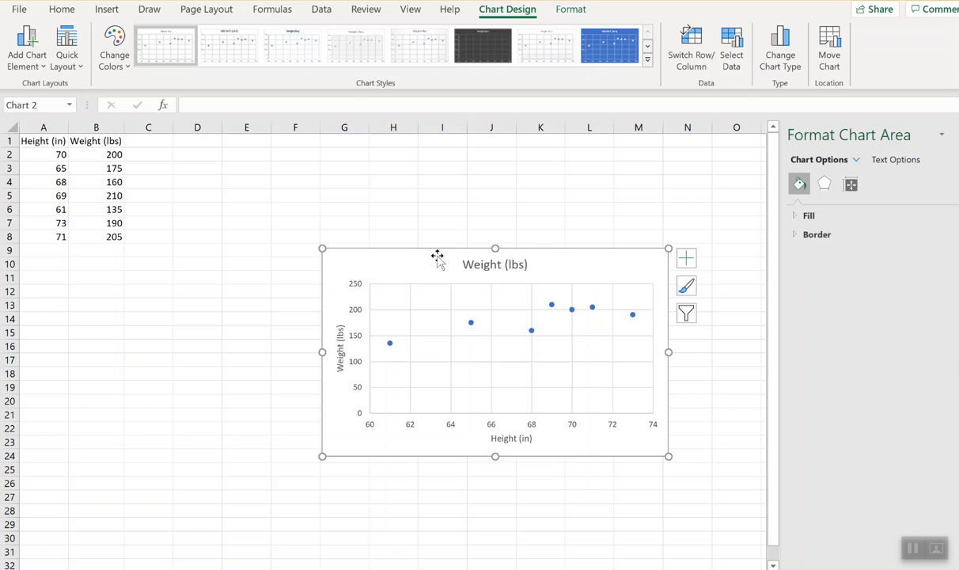
Change the chart title to "Height vs. Weight".
left_click(513, 265)
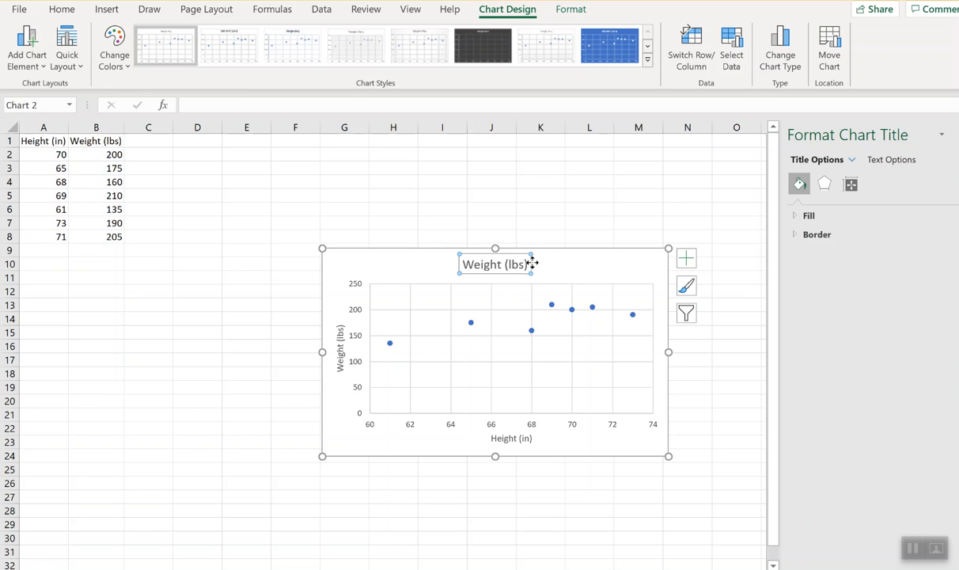
left_click(524, 263)
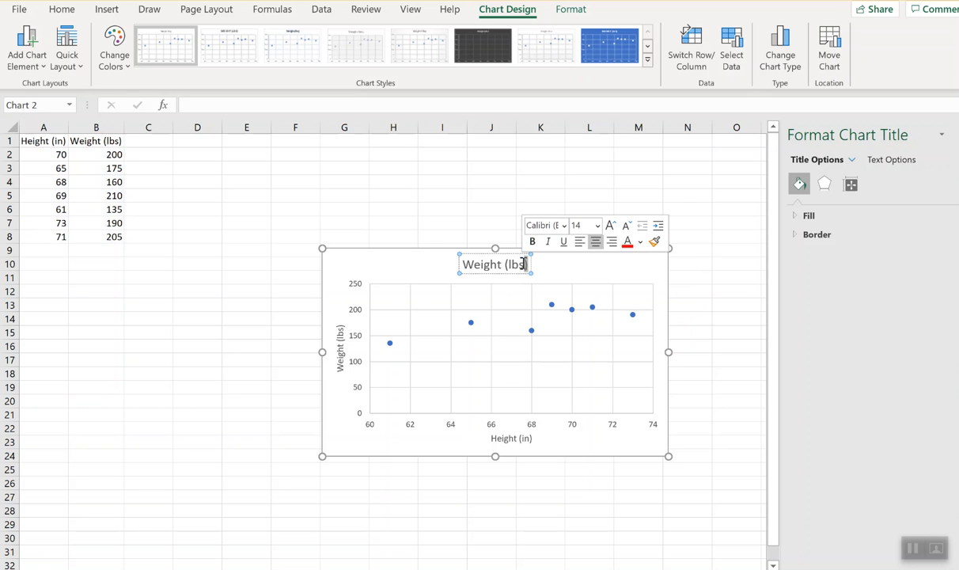
key("BackSpace")
key("BackSpace")
key("BackSpace")
key("BackSpace")
key("BackSpace")
key("BackSpace")
key("BackSpace")
key("BackSpace")
key("BackSpace")
key("BackSpace")
key("BackSpace")
key("BackSpace")
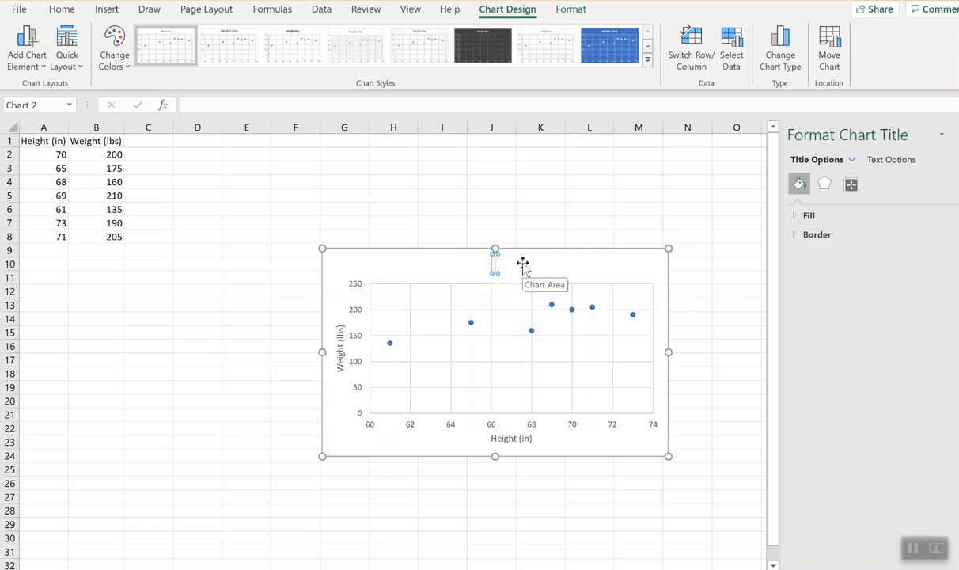
type("Heig")
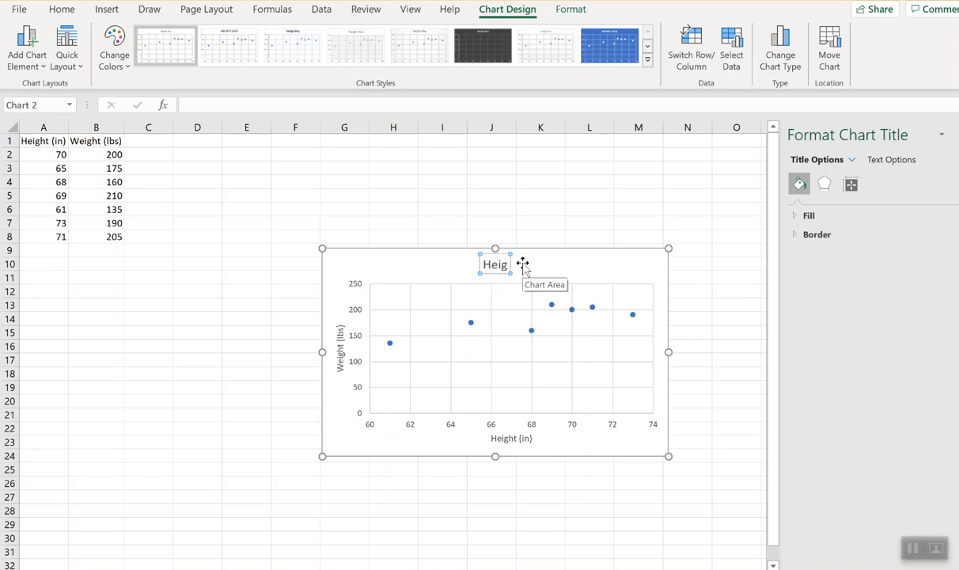
type("ht vs. Weight")
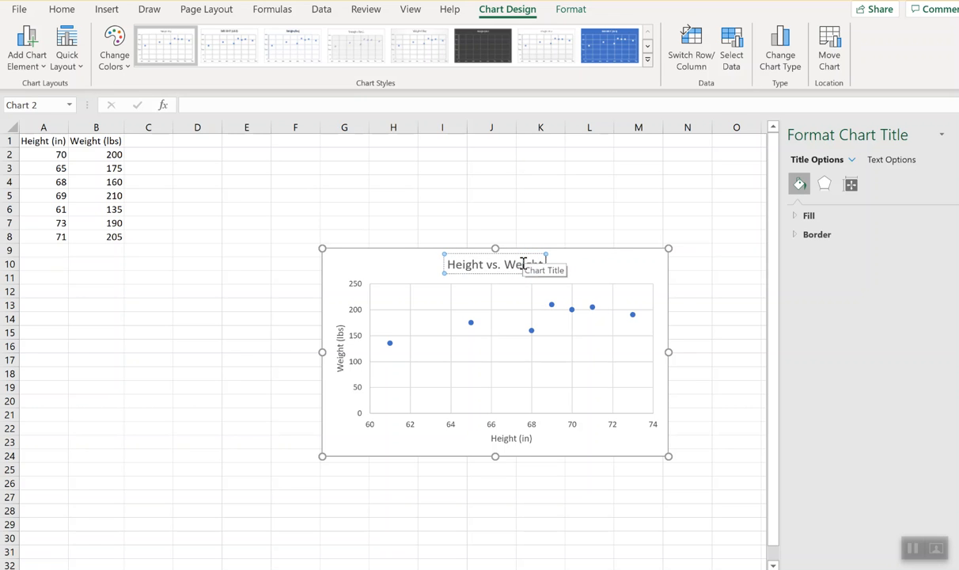
left_click(618, 265)
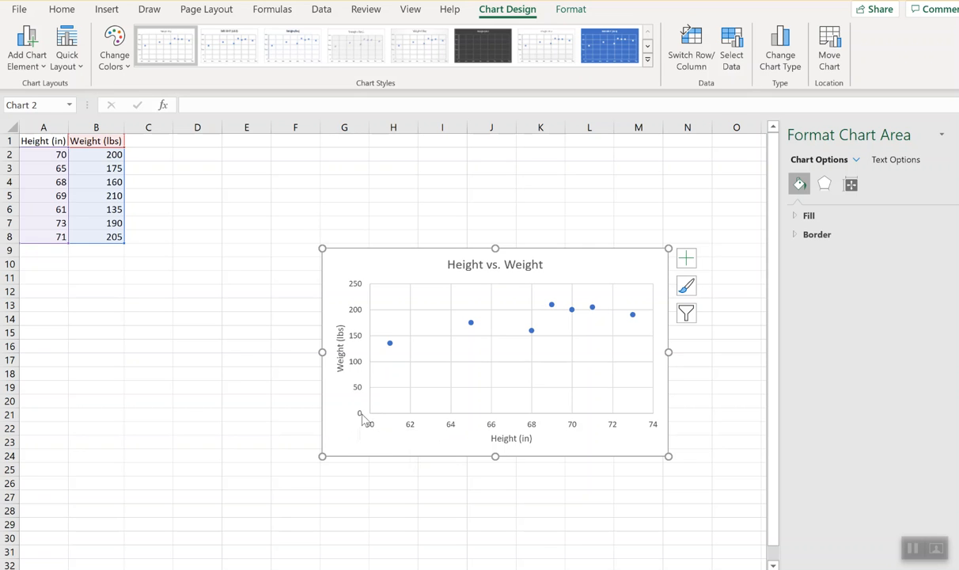
Set the minimum bound of the chart's vertical weight axis to 100.
left_click(361, 368)
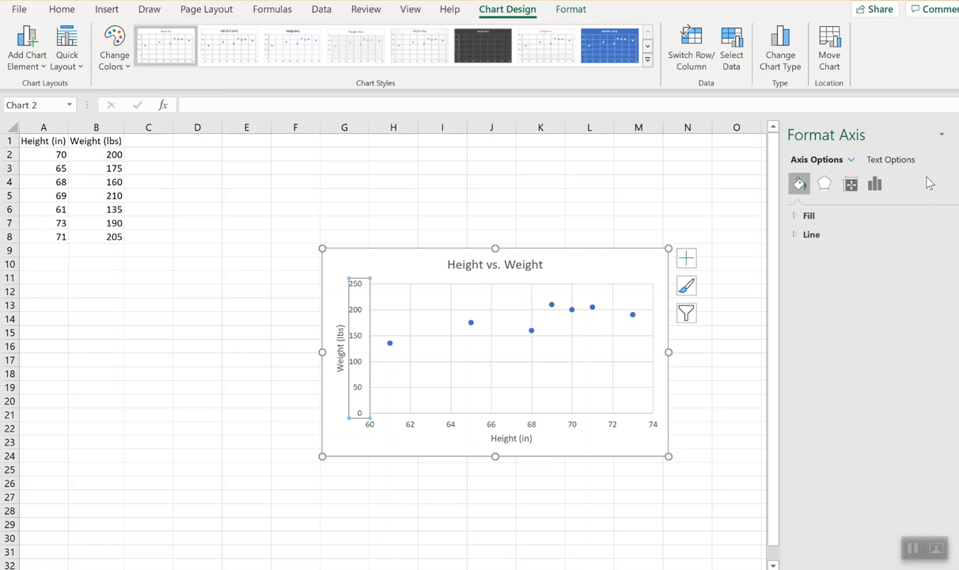
left_click(875, 187)
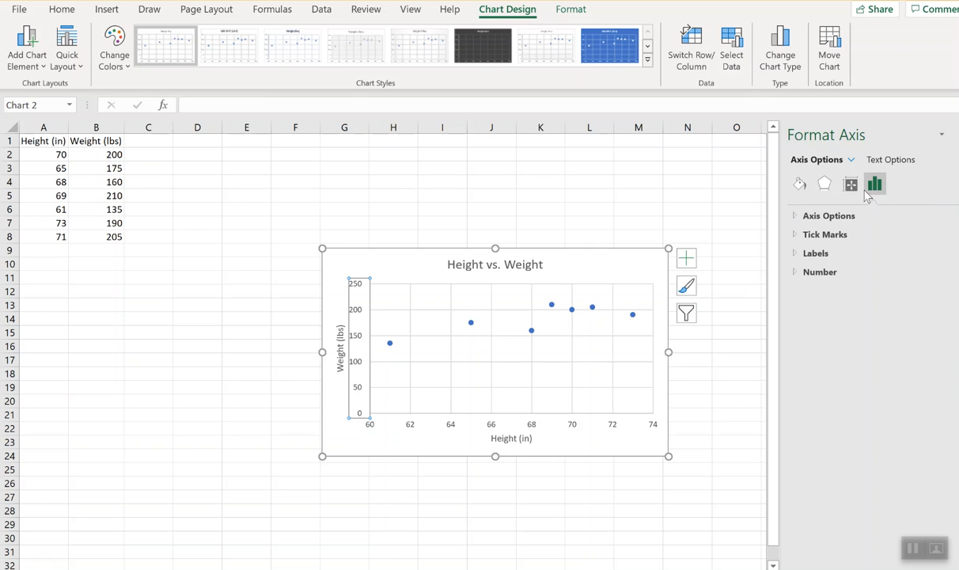
left_click(796, 218)
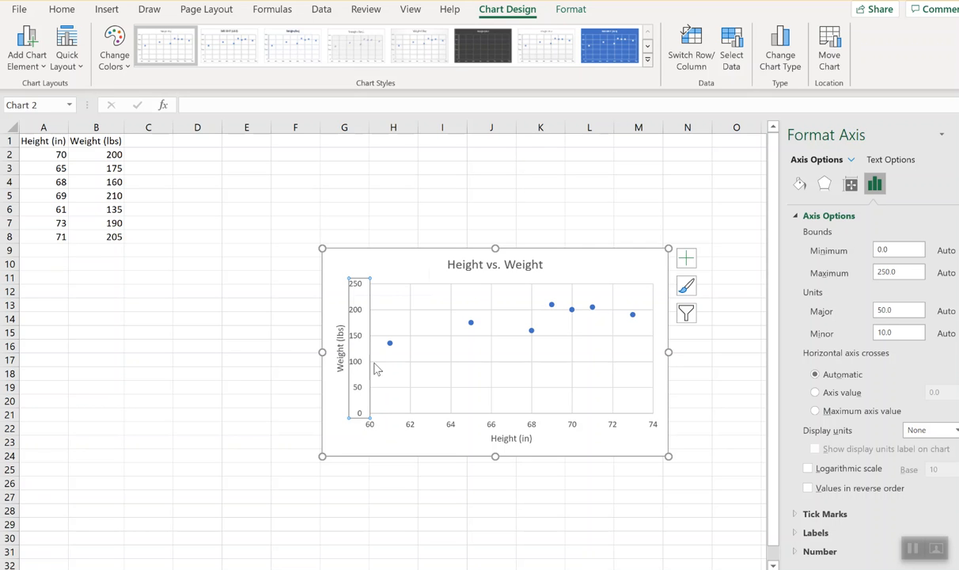
double_click(902, 249)
key("BackSpace")
type("100")
key("Return")
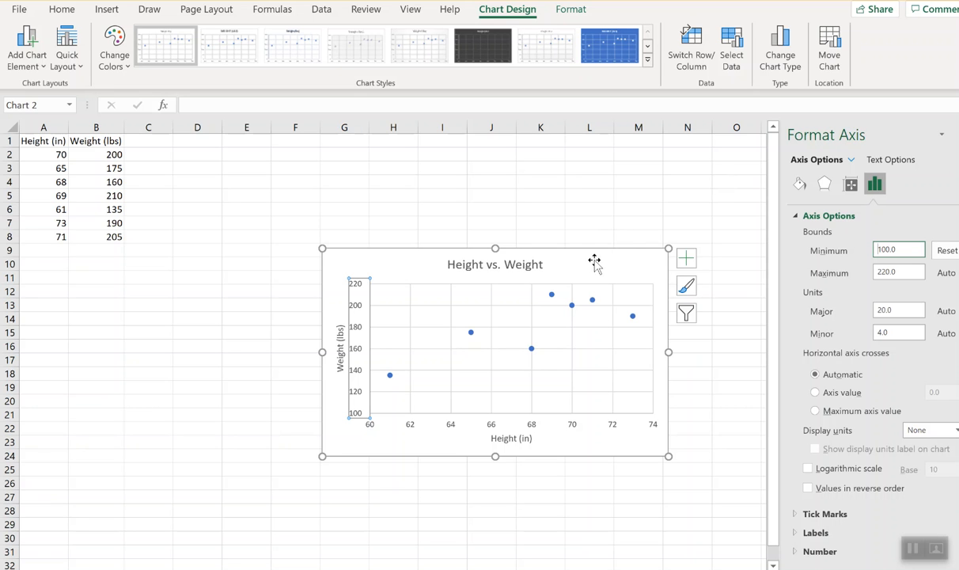
left_click(912, 549)
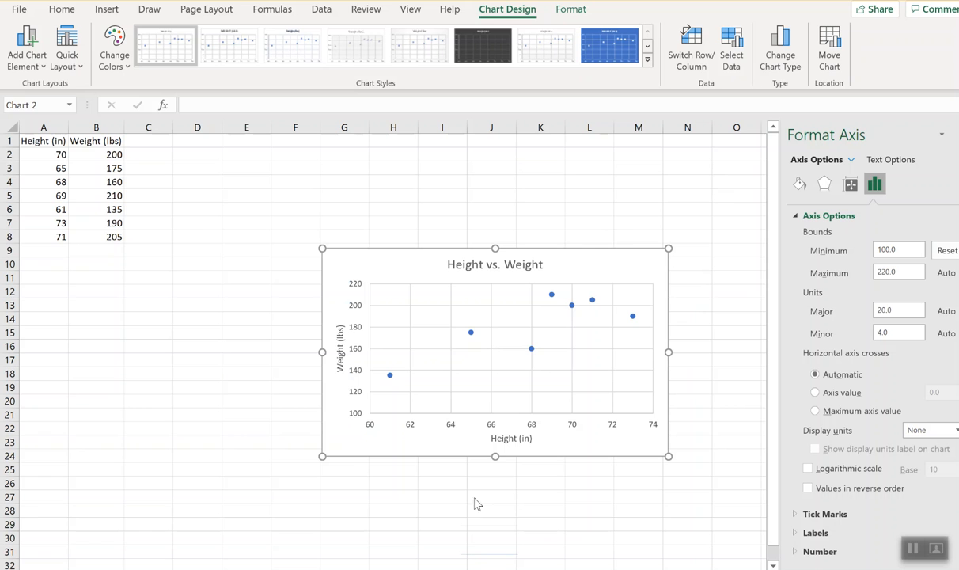
left_click(609, 264)
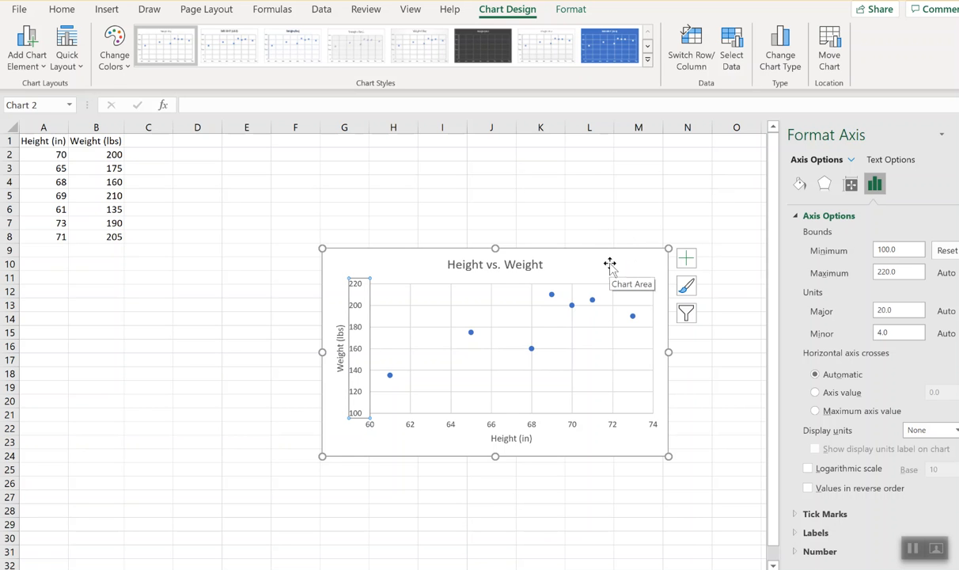
left_click(686, 260)
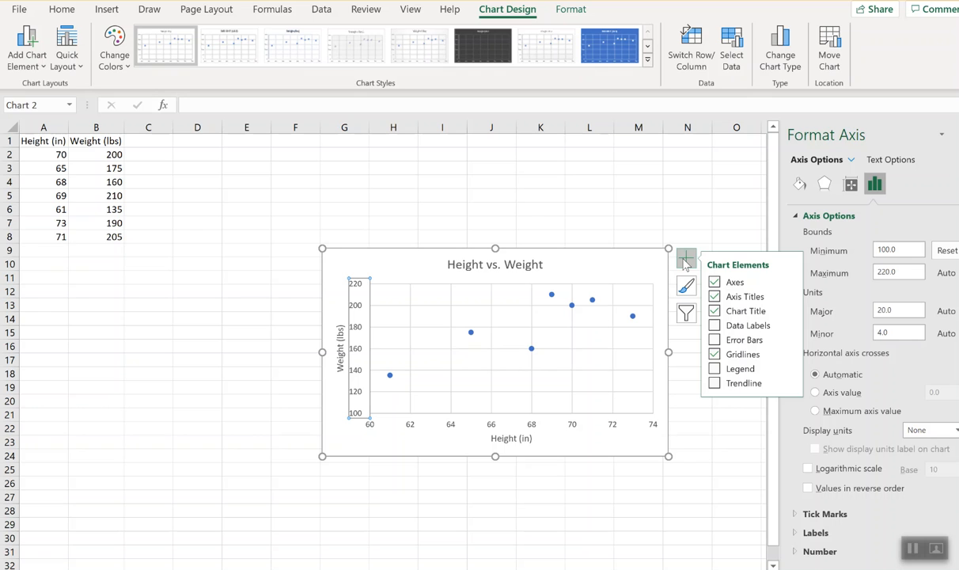
left_click(686, 264)
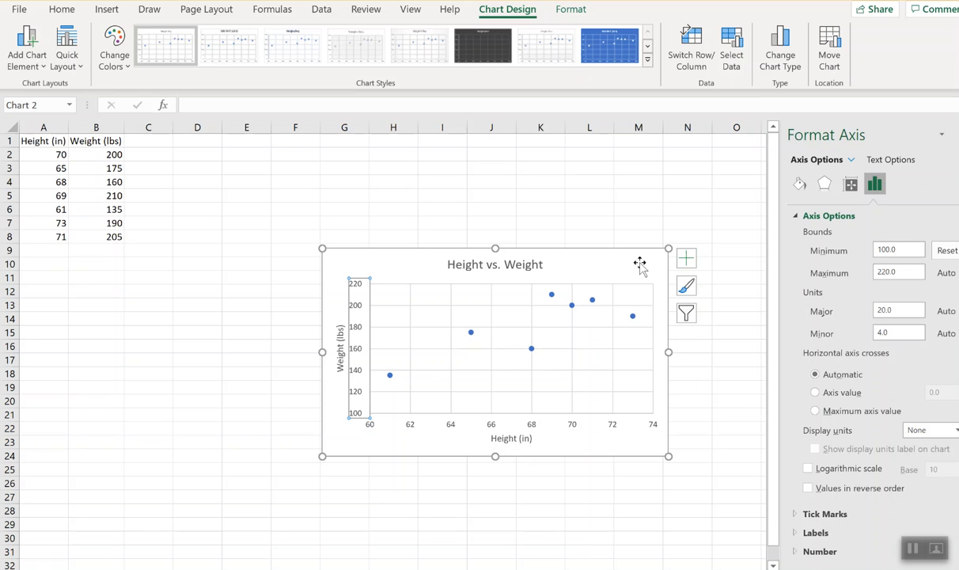